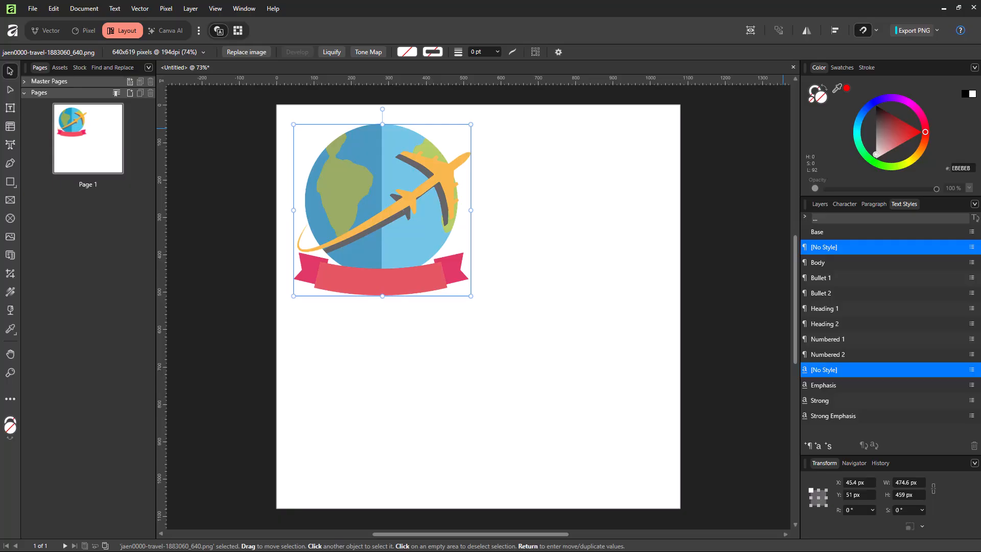
# - Move the globe image to about X 100 px and draw a text frame about 960 × 890 px over it
pyautogui.moveTo(382, 210)
pyautogui.mouseDown()
pyautogui.moveTo(403, 208)
pyautogui.moveTo(400, 197)
pyautogui.mouseUp()
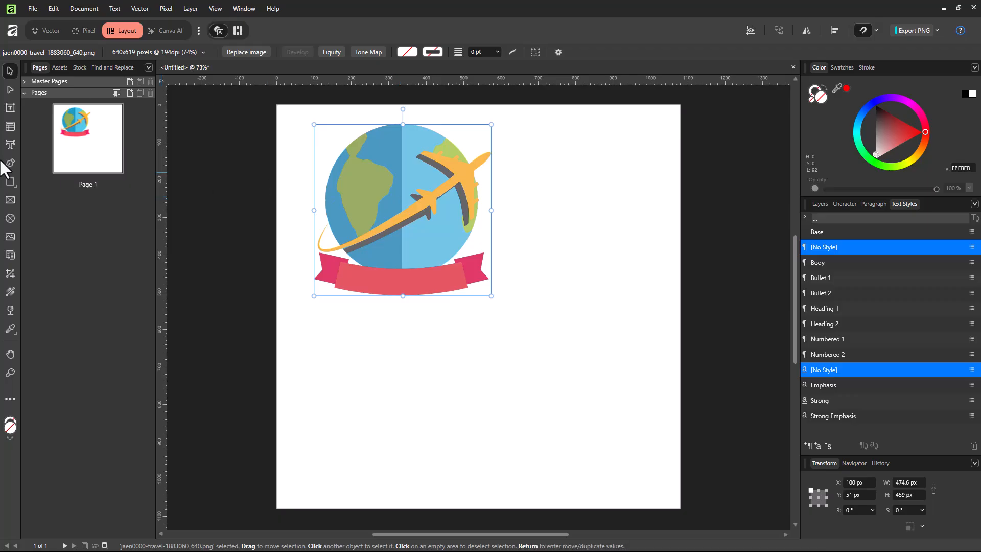
pyautogui.click(9, 109)
pyautogui.moveTo(306, 116); pyautogui.dragTo(665, 449)
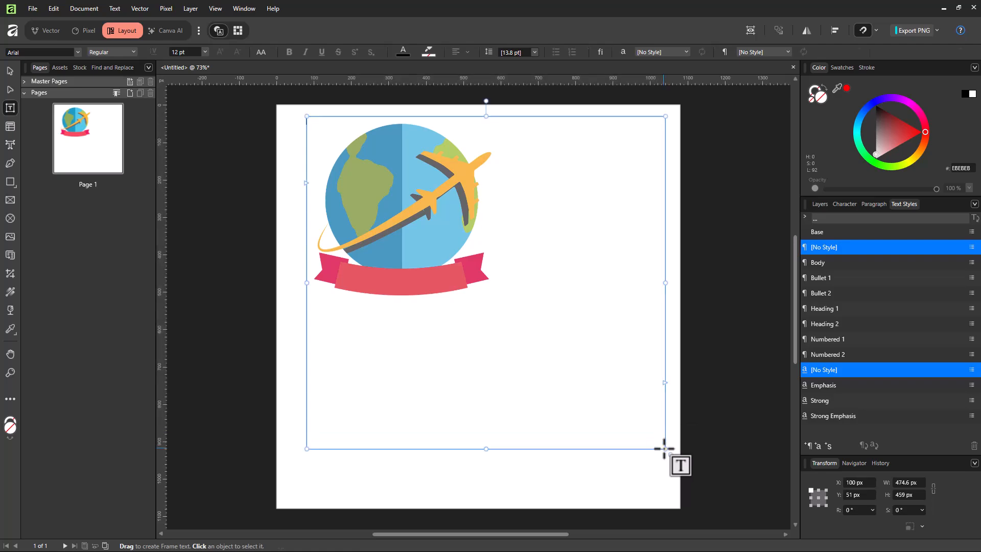
# - Fill the new text frame with filler text
pyautogui.click(115, 8)
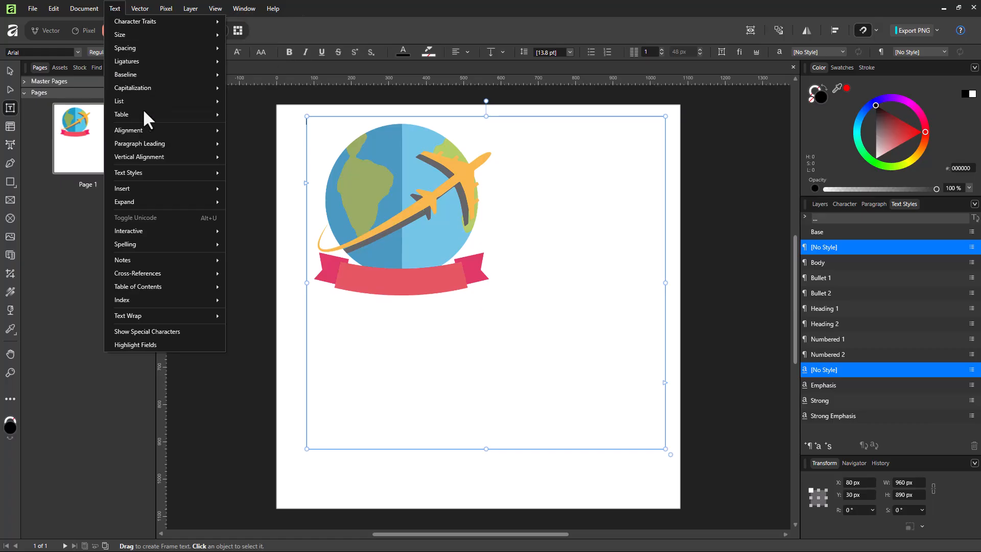
pyautogui.moveTo(141, 188)
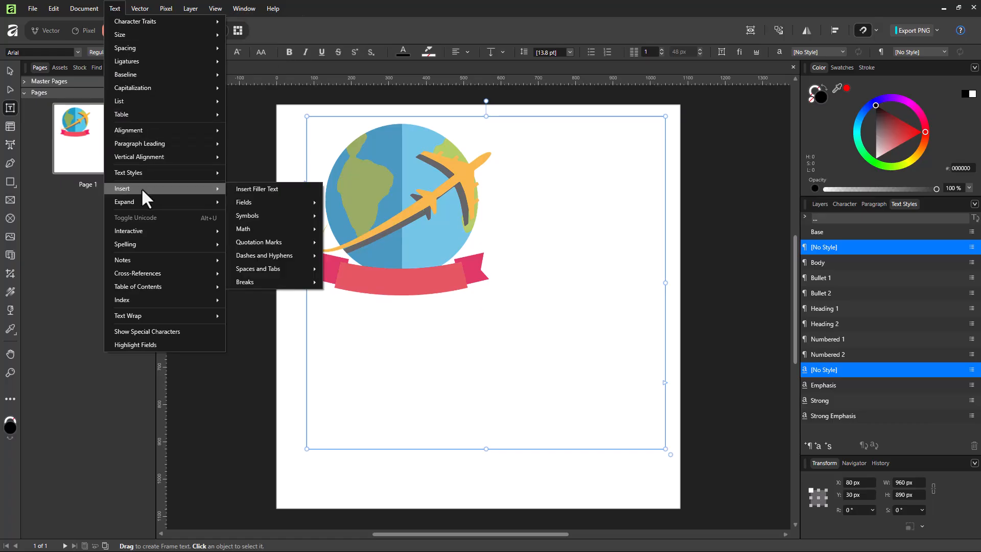
pyautogui.click(273, 189)
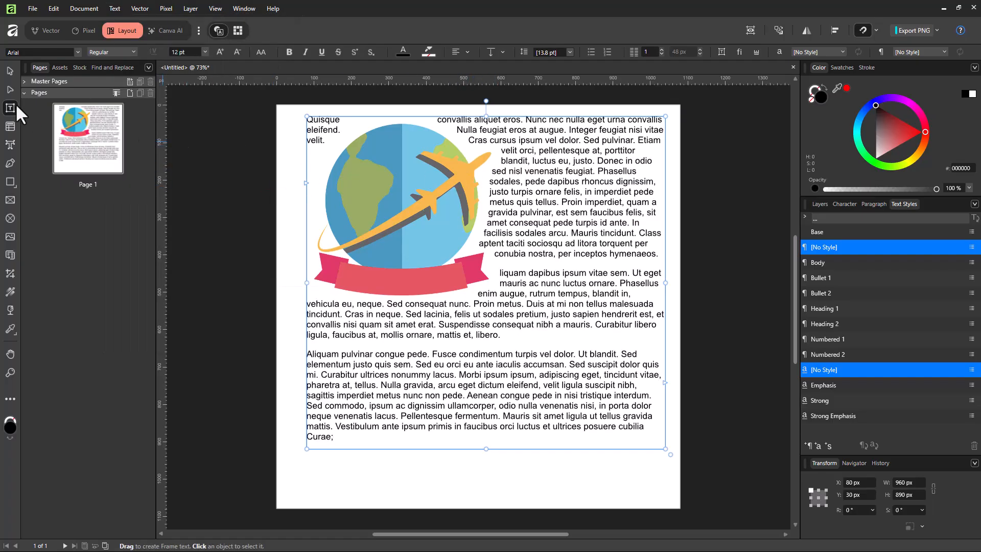
# - Move the globe image to about X 235, Y 50 px and the text frame to about X 450, Y 70 px
pyautogui.click(8, 69)
pyautogui.moveTo(409, 181); pyautogui.dragTo(485, 193)
pyautogui.moveTo(378, 202); pyautogui.dragTo(409, 194)
pyautogui.moveTo(586, 125)
pyautogui.mouseDown()
pyautogui.moveTo(482, 127)
pyautogui.moveTo(491, 116)
pyautogui.moveTo(569, 131)
pyautogui.mouseUp()
pyautogui.doubleClick(492, 116)
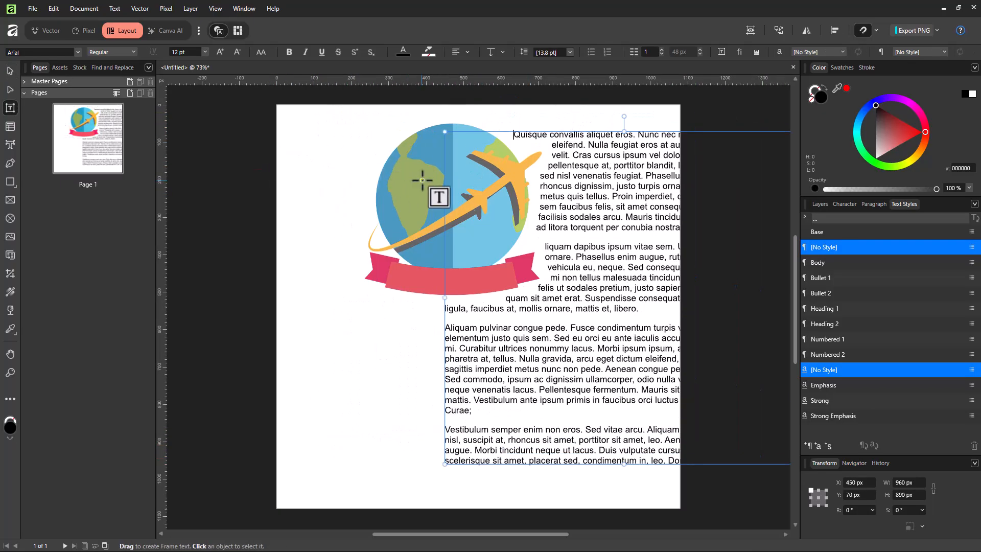
pyautogui.click(415, 202)
pyautogui.click(10, 71)
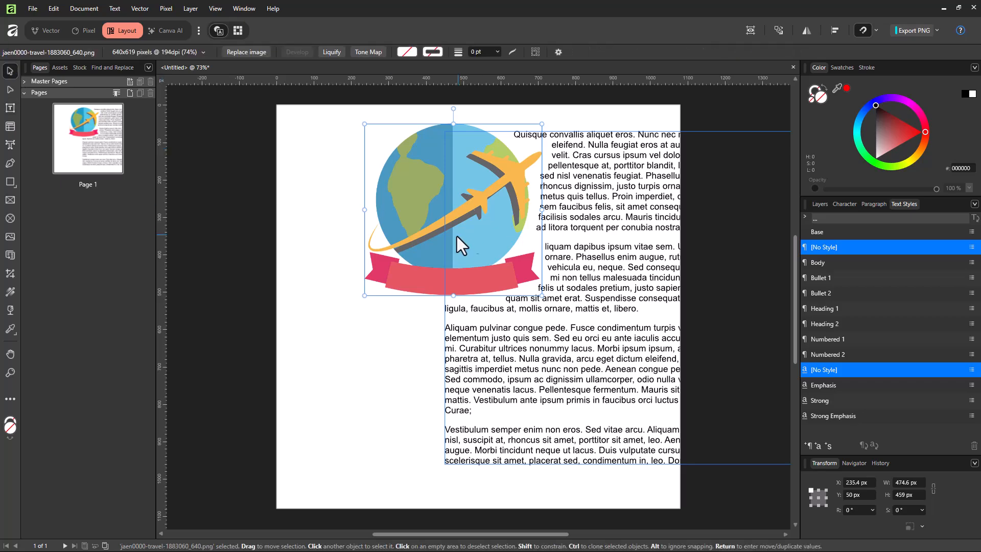
# - Place the image layer above the filler text, then position the frame near X 110, Y 60 px and the image near X 60, Y 30 px
pyautogui.click(817, 203)
pyautogui.moveTo(848, 251); pyautogui.dragTo(851, 228)
pyautogui.moveTo(635, 162); pyautogui.dragTo(367, 170)
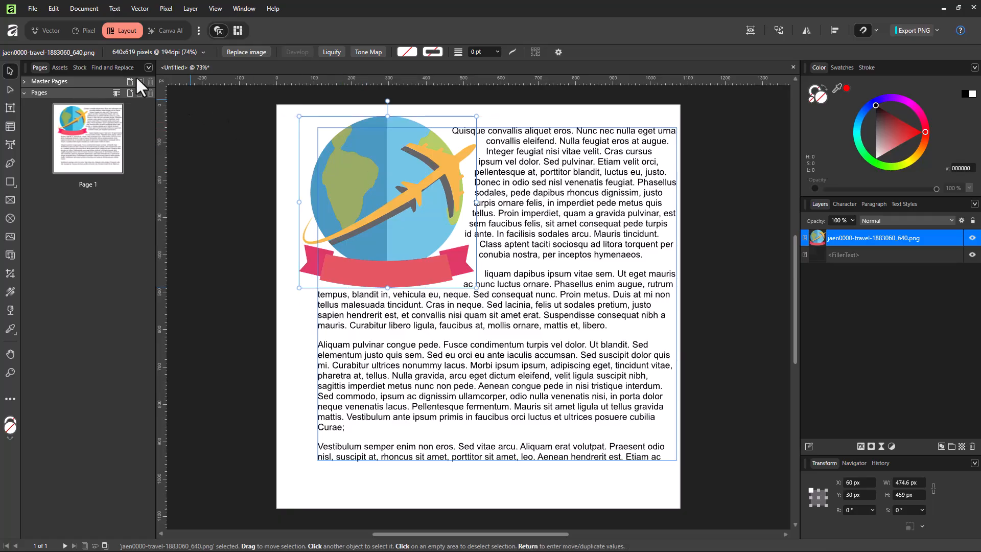
# - Show the image's Text Wrap settings and try the None and Jump styles, moving the image to about X -5, Y 161 px
pyautogui.click(114, 9)
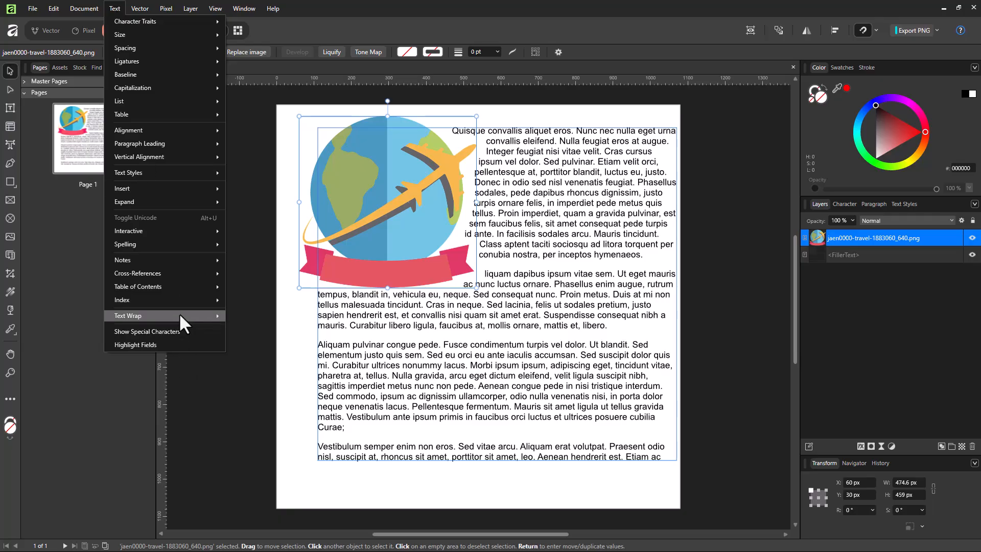
pyautogui.moveTo(179, 312)
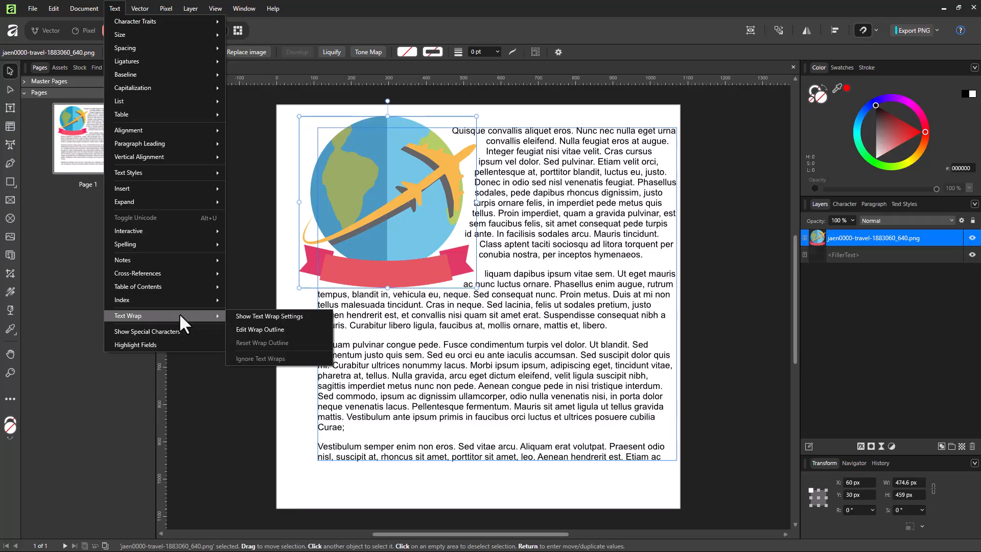
pyautogui.click(293, 319)
pyautogui.click(664, 265)
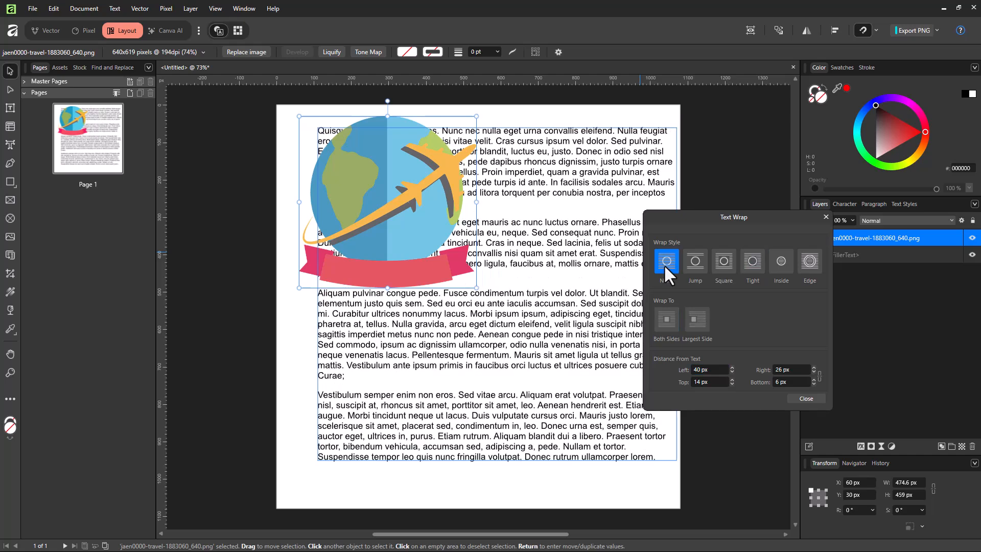
pyautogui.click(695, 261)
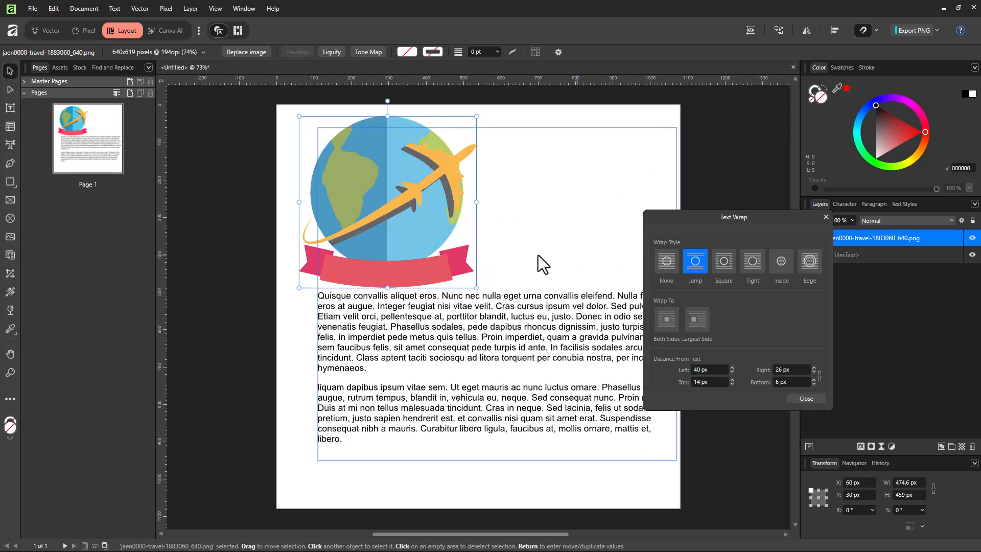
pyautogui.moveTo(400, 185); pyautogui.dragTo(376, 235)
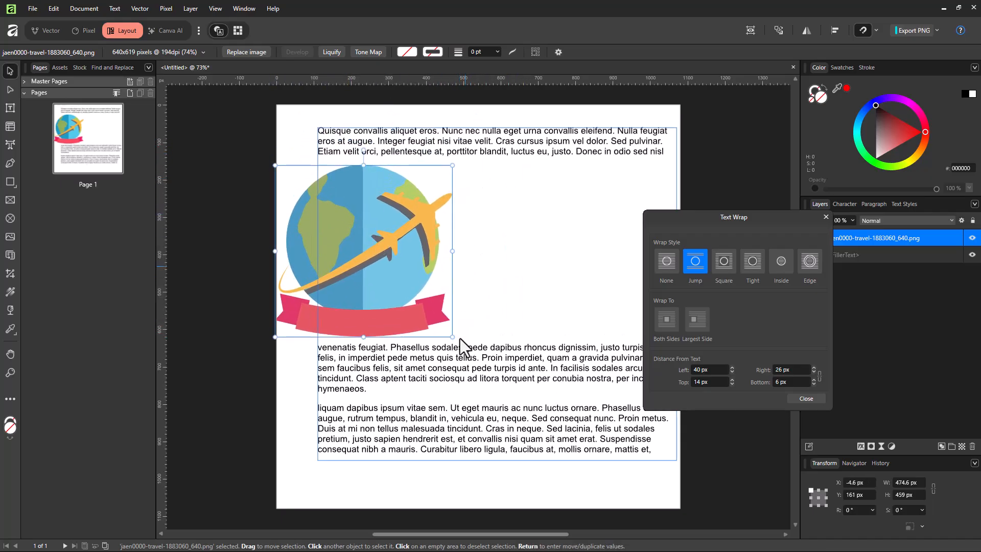
# - Try the Square, Tight, Inside and Edge wrap styles, moving the globe image to about X 345, Y 161 px
pyautogui.click(728, 260)
pyautogui.moveTo(441, 214); pyautogui.dragTo(397, 233)
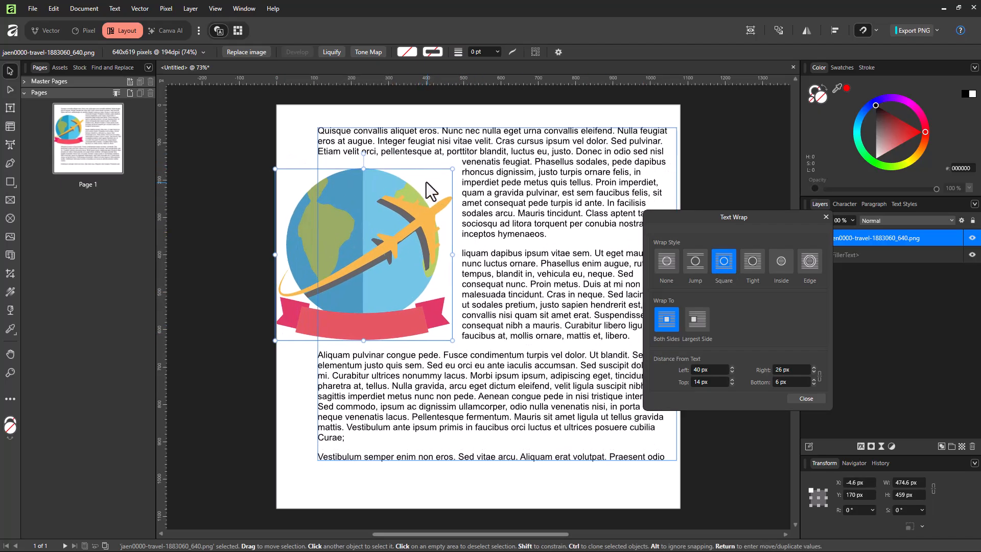
pyautogui.click(747, 262)
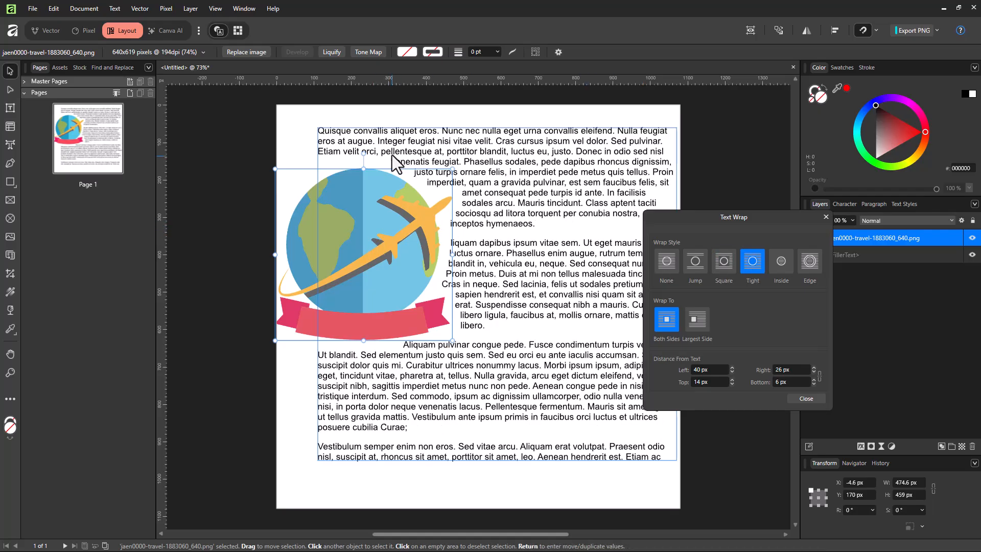
pyautogui.click(780, 262)
pyautogui.click(814, 262)
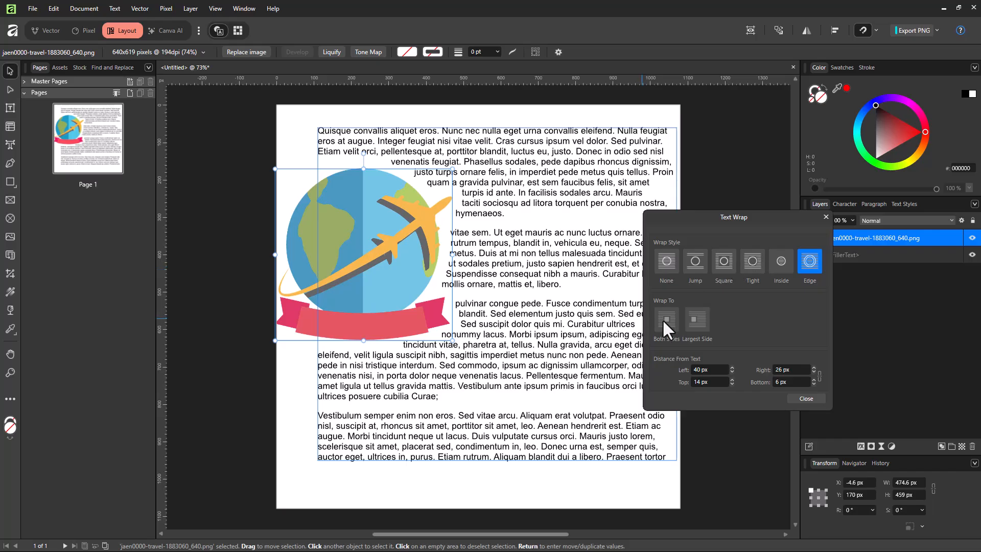
pyautogui.moveTo(415, 248); pyautogui.dragTo(593, 243)
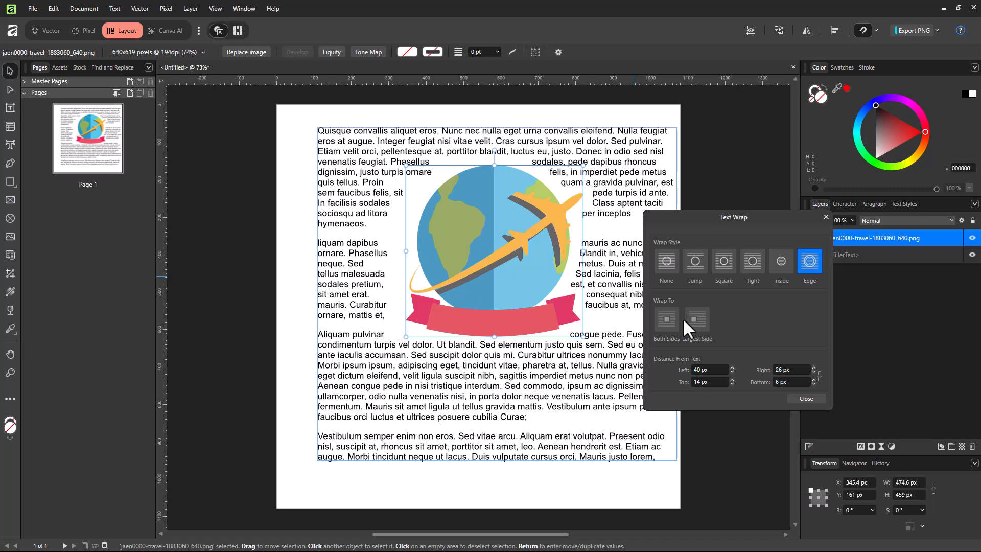
# - Apply the Tight wrap style, try wrapping to Largest Side, move the image to about X 430, Y 171 px, and choose Both Sides
pyautogui.click(756, 257)
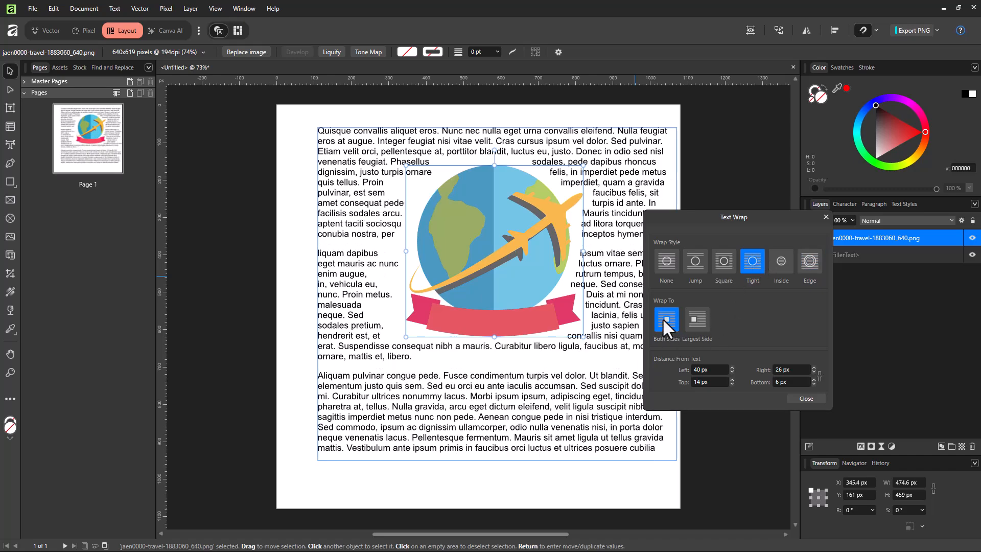
pyautogui.click(702, 318)
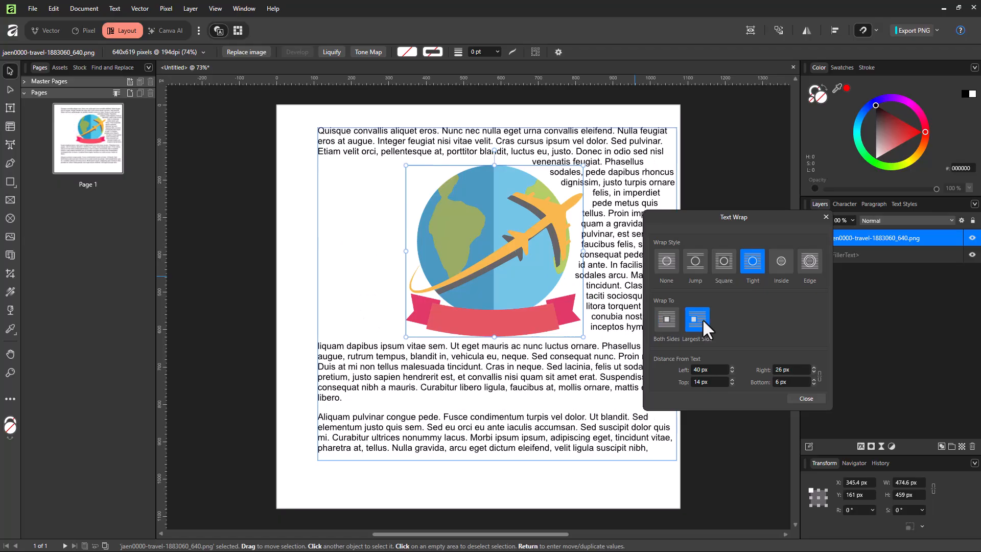
pyautogui.moveTo(494, 231); pyautogui.dragTo(526, 235)
pyautogui.click(666, 318)
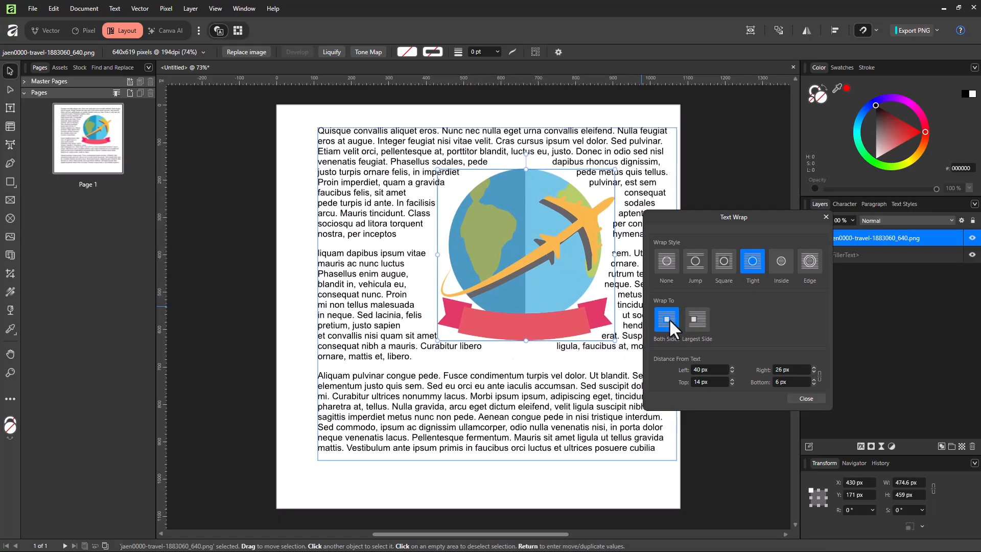
# - Set the image's left distance from text to 200 px
pyautogui.click(731, 367)
pyautogui.click(731, 367)
pyautogui.click(731, 367)
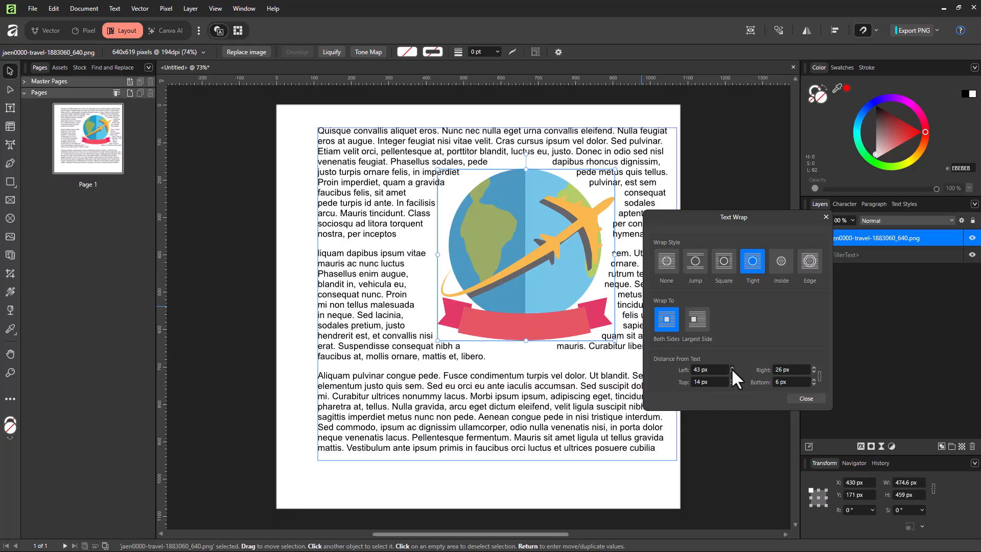
pyautogui.click(731, 367)
pyautogui.click(730, 368)
pyautogui.click(731, 368)
pyautogui.click(731, 367)
pyautogui.click(731, 368)
pyautogui.click(731, 368)
pyautogui.click(731, 368)
pyautogui.click(730, 368)
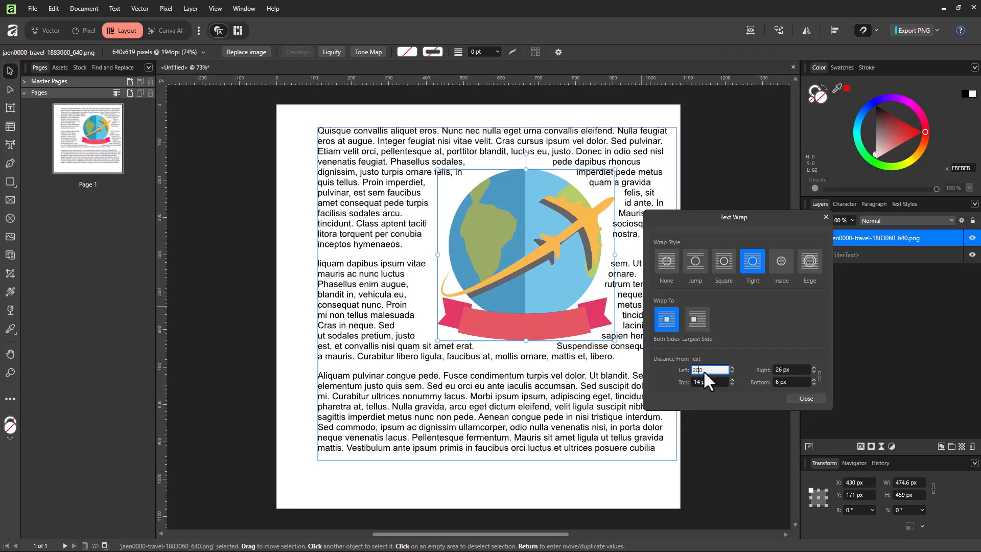
pyautogui.press('Return')
# - Move the image to about X 310, Y 170 px and set its distance from text to top 38, bottom 18 and right 43 px
pyautogui.moveTo(548, 240); pyautogui.dragTo(503, 240)
pyautogui.click(731, 379)
pyautogui.click(732, 379)
pyautogui.click(731, 379)
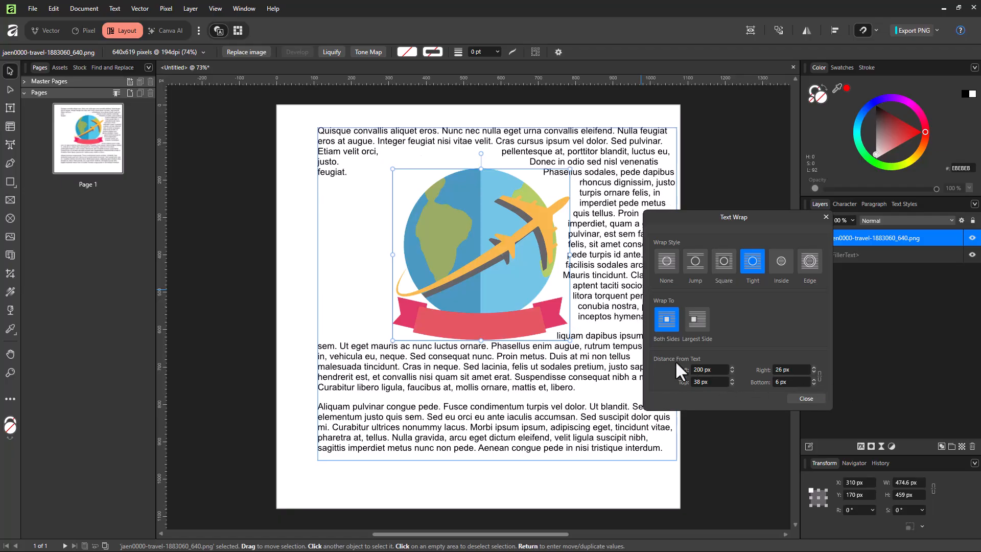
pyautogui.click(813, 379)
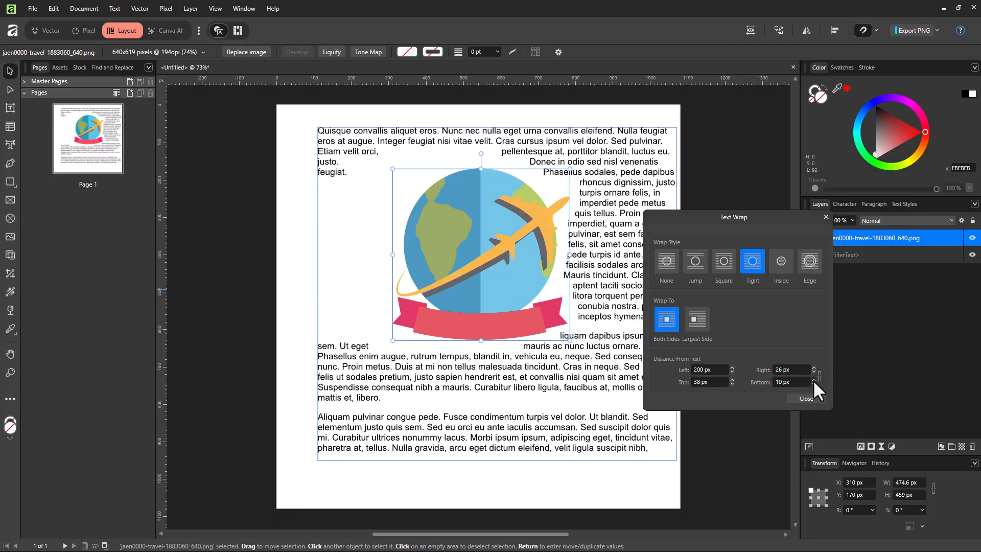
pyautogui.click(813, 367)
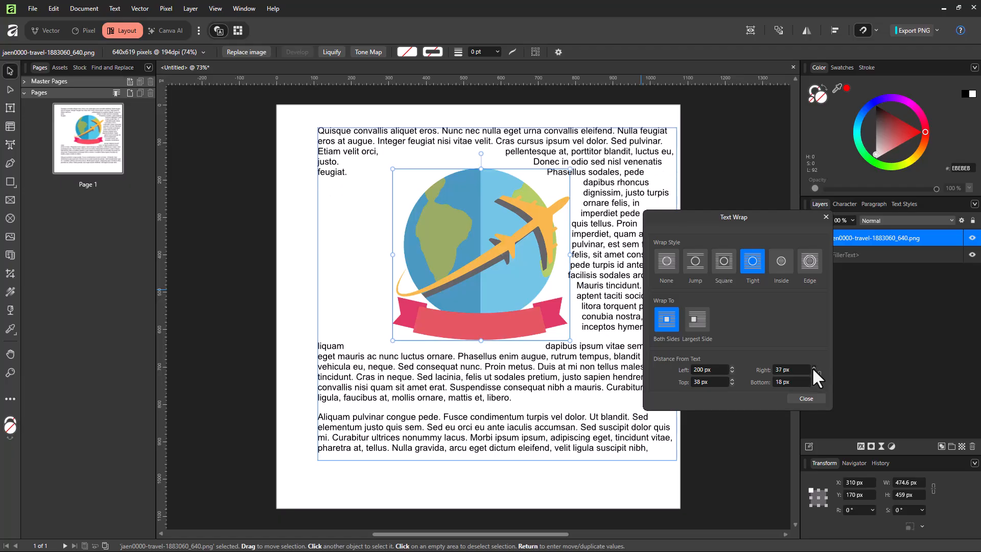
# - Close the Text Wrap settings and move the globe image to about X 15, Y 141 px
pyautogui.moveTo(489, 244); pyautogui.dragTo(413, 231)
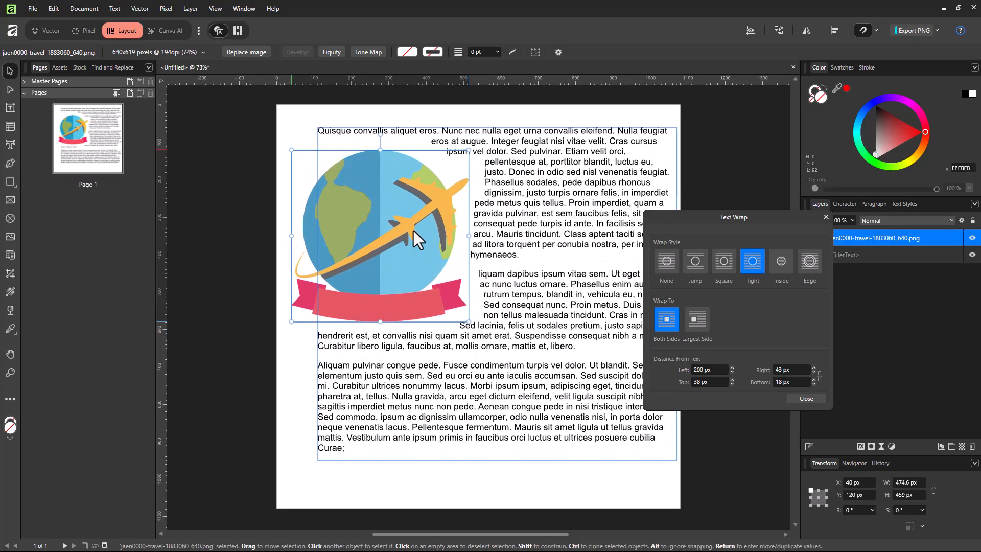
pyautogui.click(806, 398)
pyautogui.moveTo(394, 236); pyautogui.dragTo(385, 244)
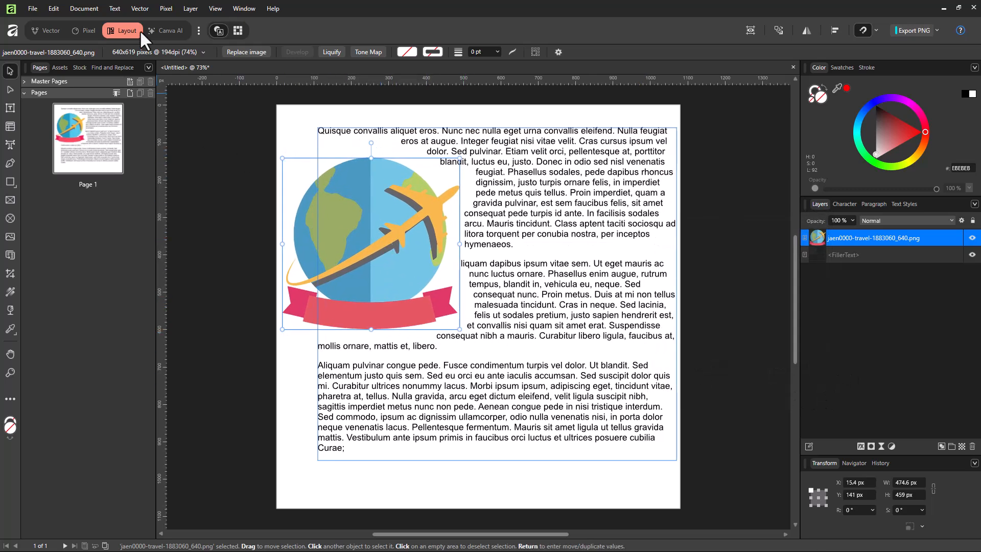
# - Edit the image's wrap outline, pulling several nodes outward along the globe's right side and the ribbon's lower right edge
pyautogui.click(113, 9)
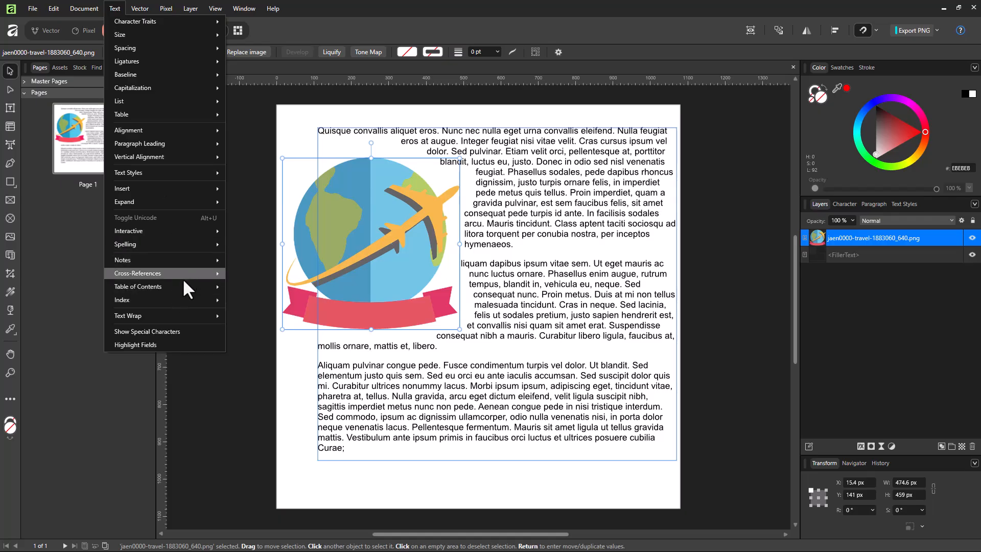
pyautogui.moveTo(182, 313)
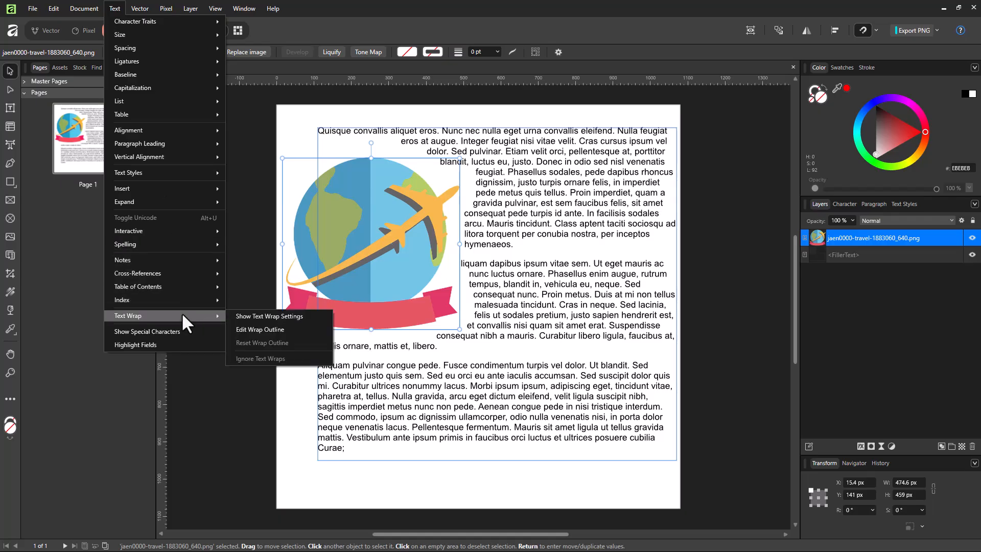
pyautogui.click(275, 330)
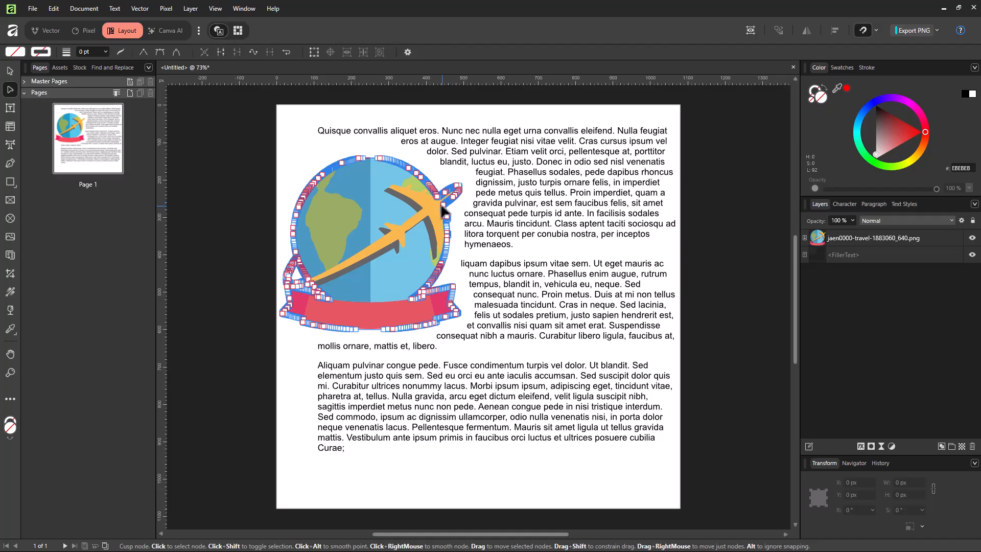
pyautogui.moveTo(450, 210); pyautogui.dragTo(396, 150)
pyautogui.click(448, 225)
pyautogui.moveTo(453, 252); pyautogui.dragTo(448, 261)
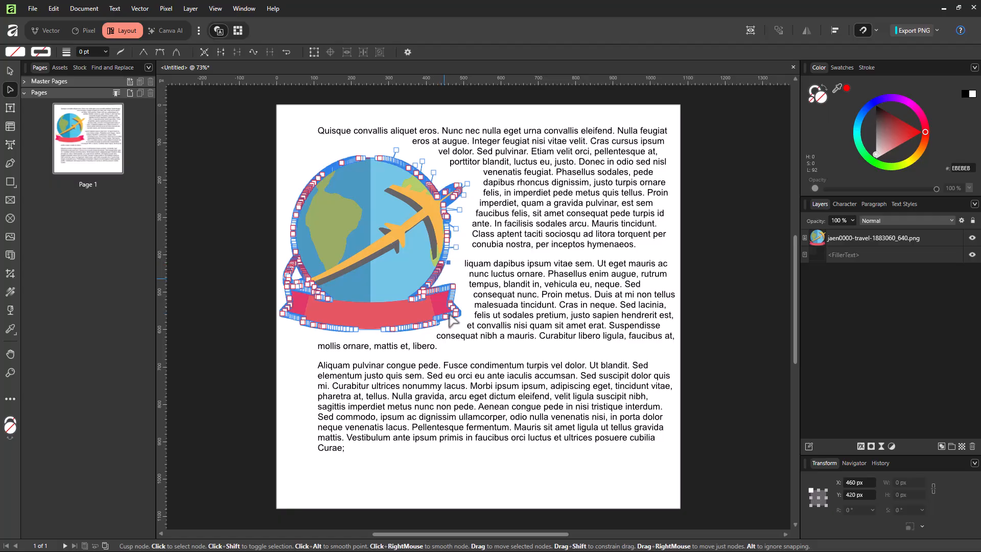
pyautogui.moveTo(432, 322); pyautogui.dragTo(448, 325)
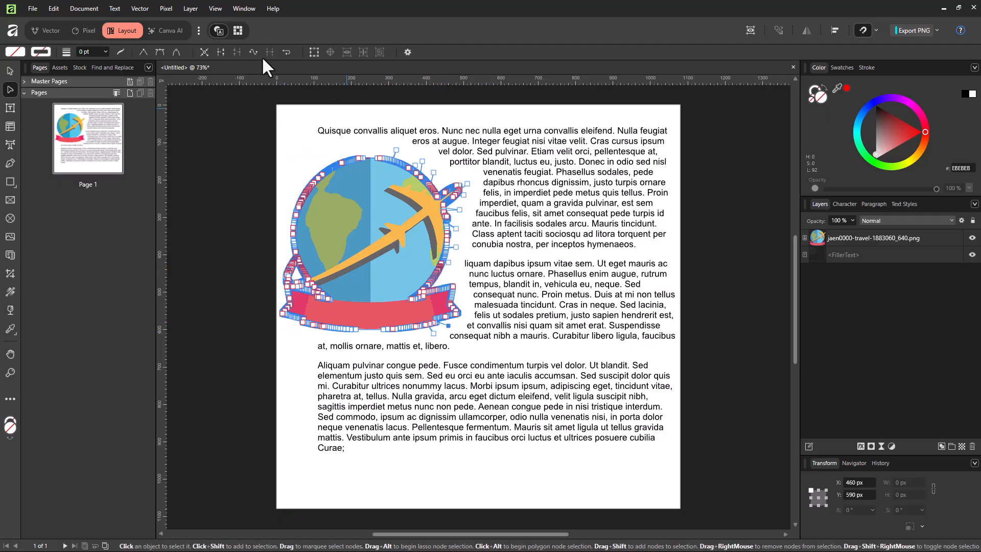
# - Reset the globe image's wrap outline
pyautogui.click(114, 8)
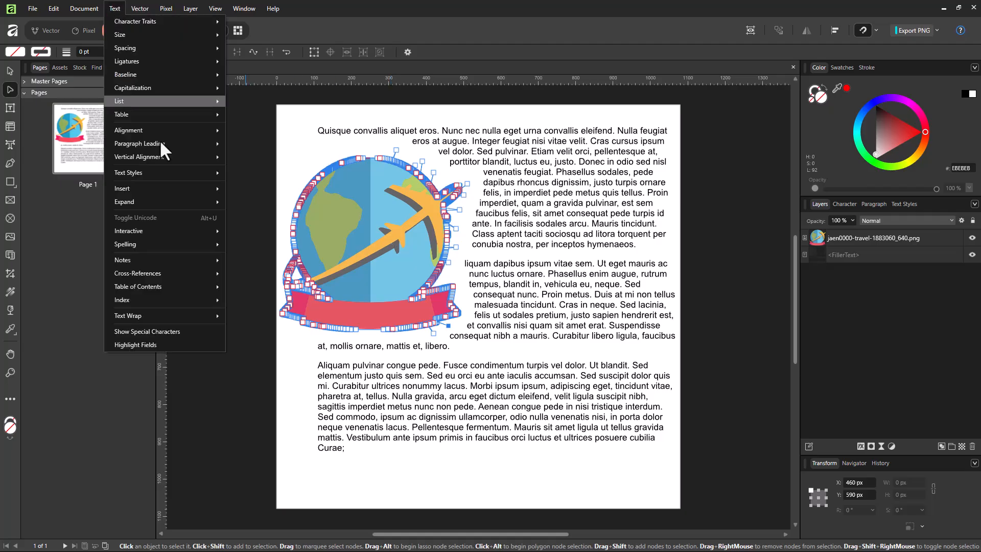
pyautogui.moveTo(192, 314)
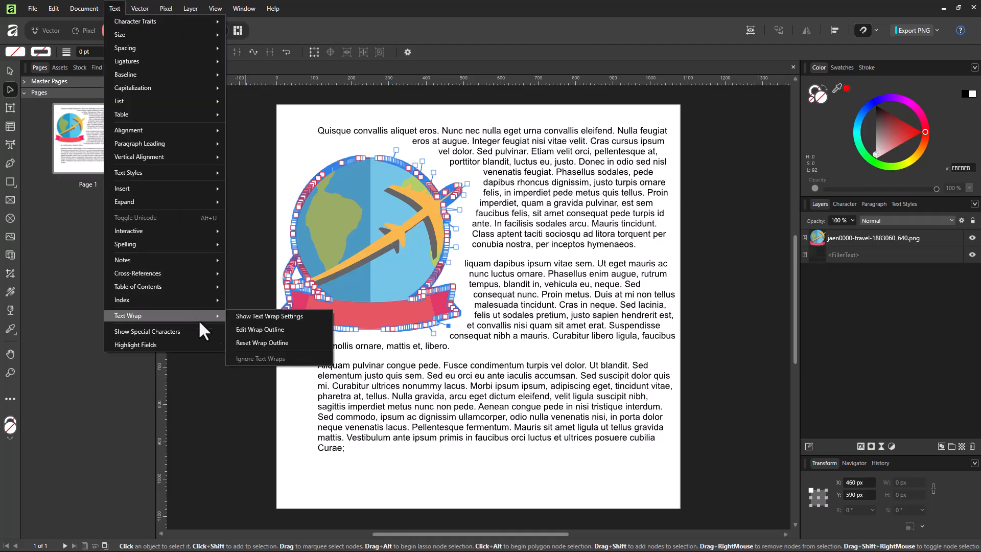
pyautogui.click(282, 344)
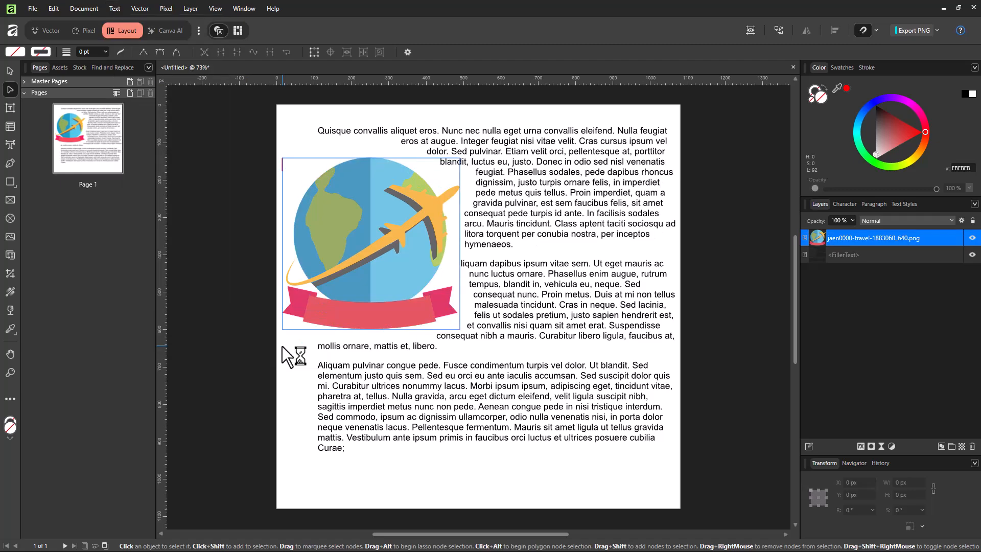
pyautogui.click(115, 8)
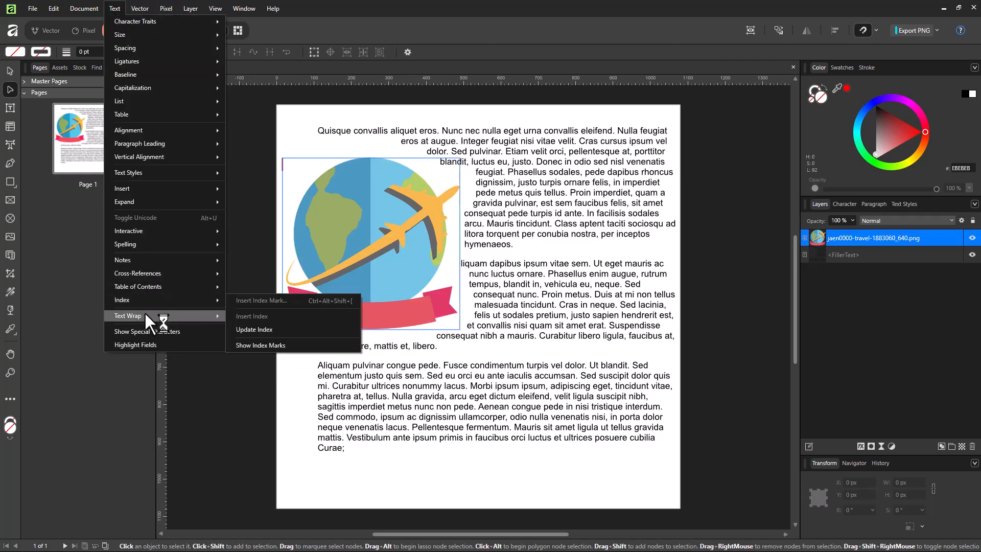
pyautogui.moveTo(145, 315)
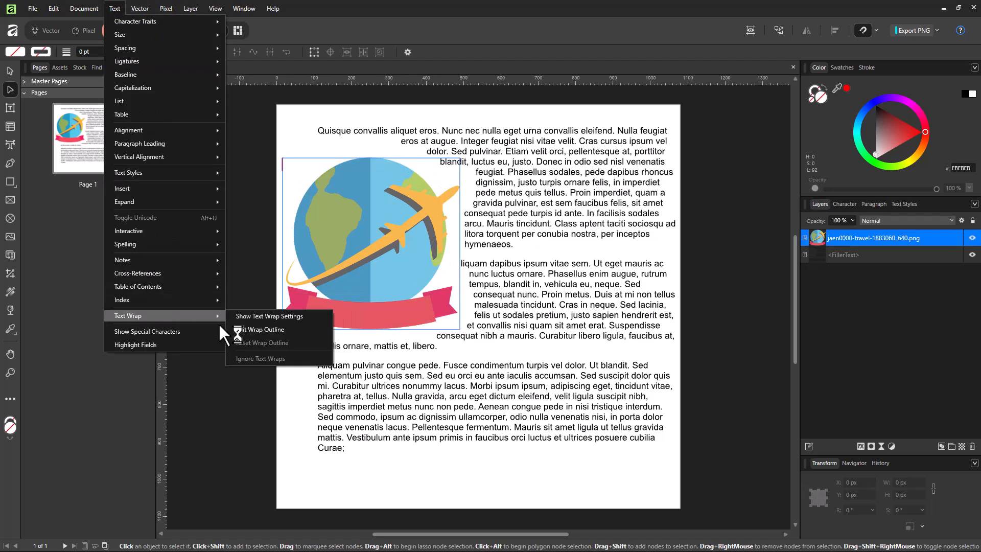
pyautogui.click(401, 255)
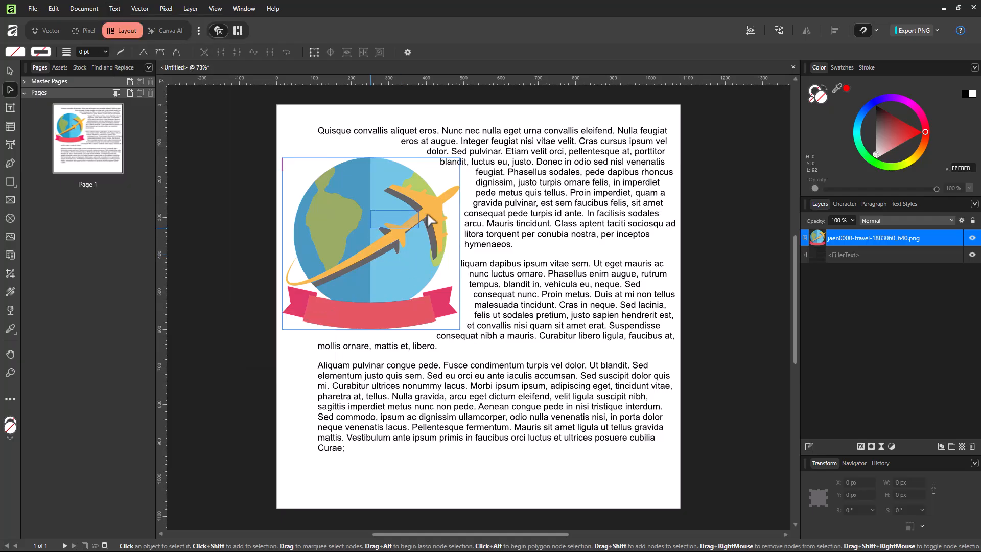
# - Move the globe image to about X -15, Y 150 px and select the filler text frame
pyautogui.click(9, 71)
pyautogui.moveTo(412, 255); pyautogui.dragTo(367, 229)
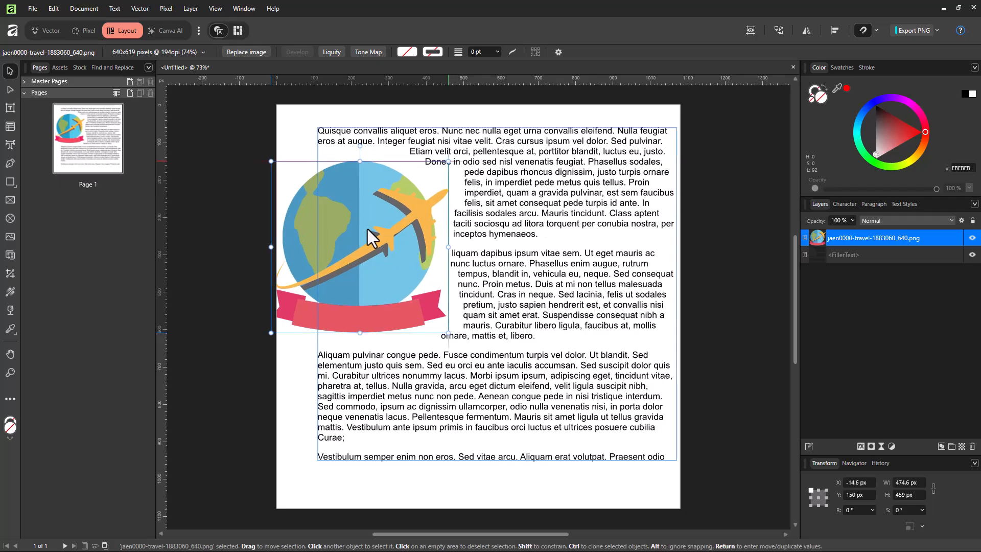
pyautogui.click(600, 309)
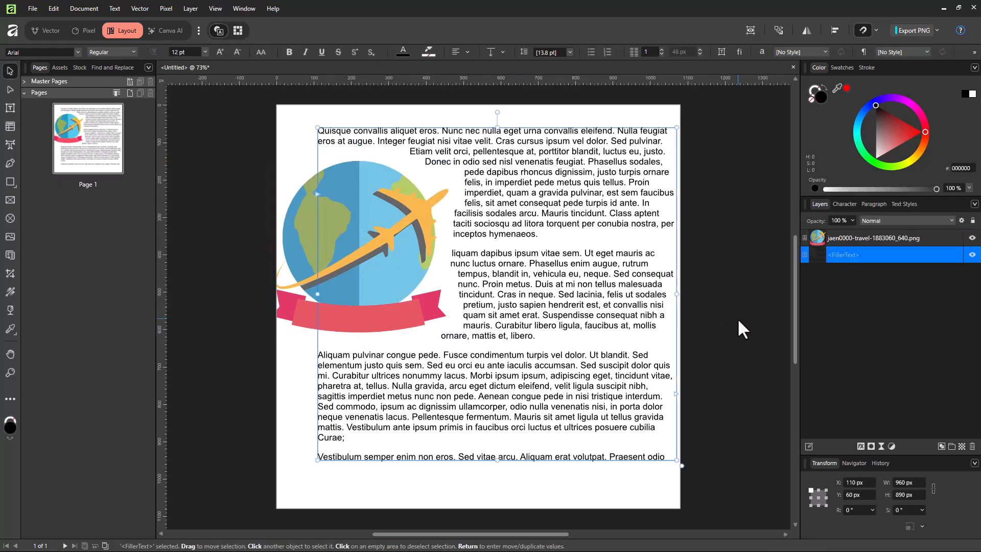